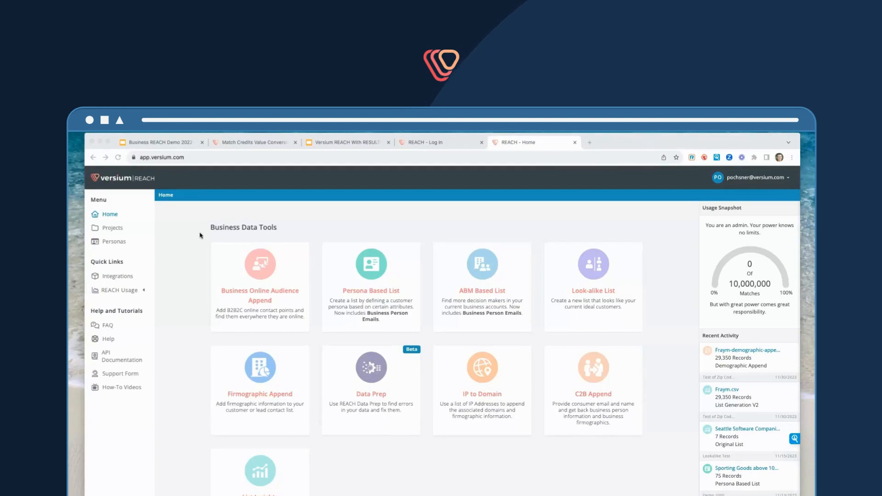
Examine the Business Data Tools section on the home page
scroll(197, 236, up, 1)
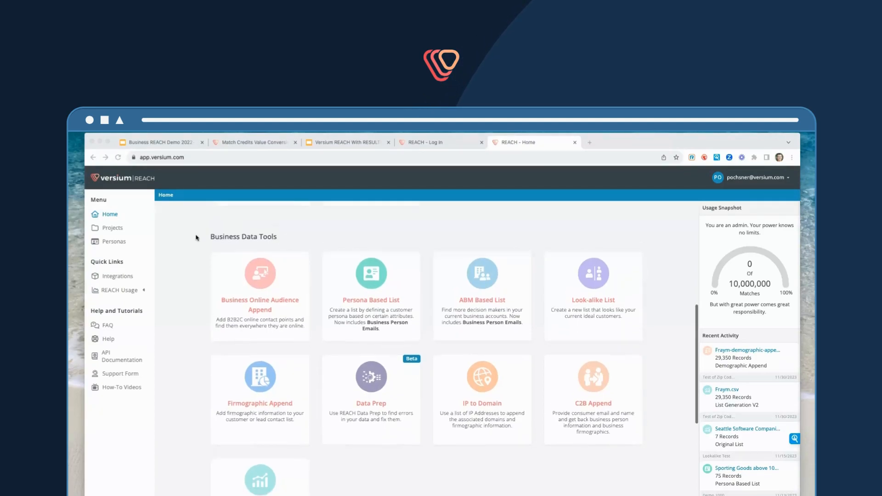
drag(281, 238, 211, 235)
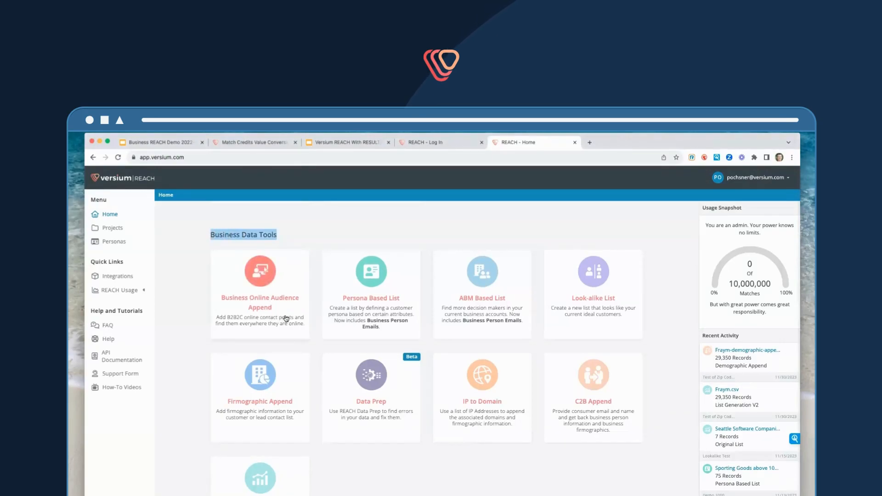
click(326, 236)
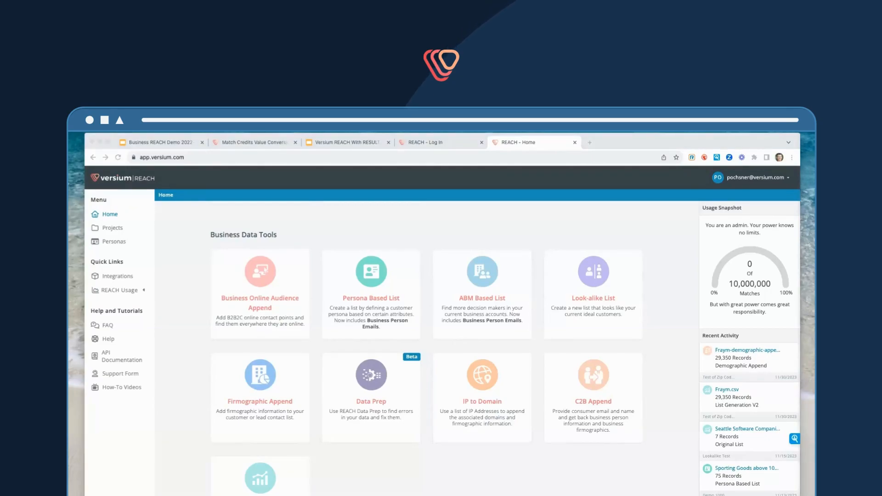
Bring up the Hubspot INBOUND19 Leads (AtEvent) spreadsheet and widen its Email Address and Phone columns
drag(872, 177, 322, 190)
drag(597, 398, 710, 488)
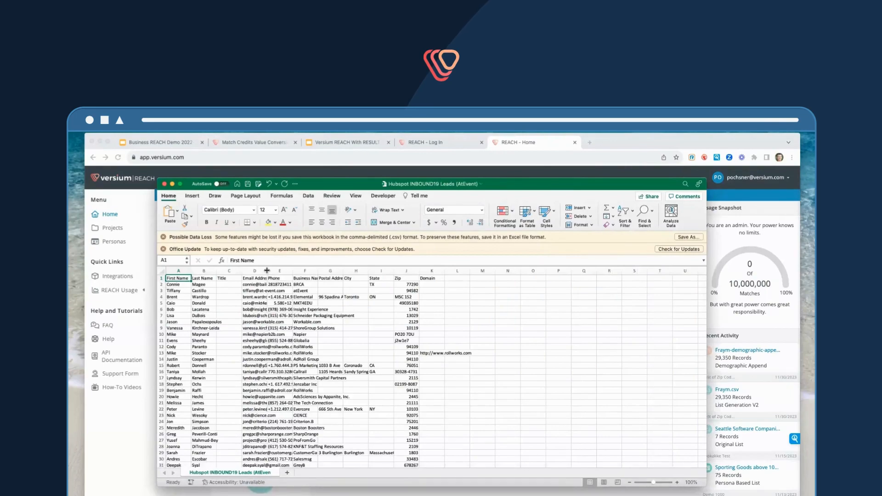
drag(276, 270, 329, 272)
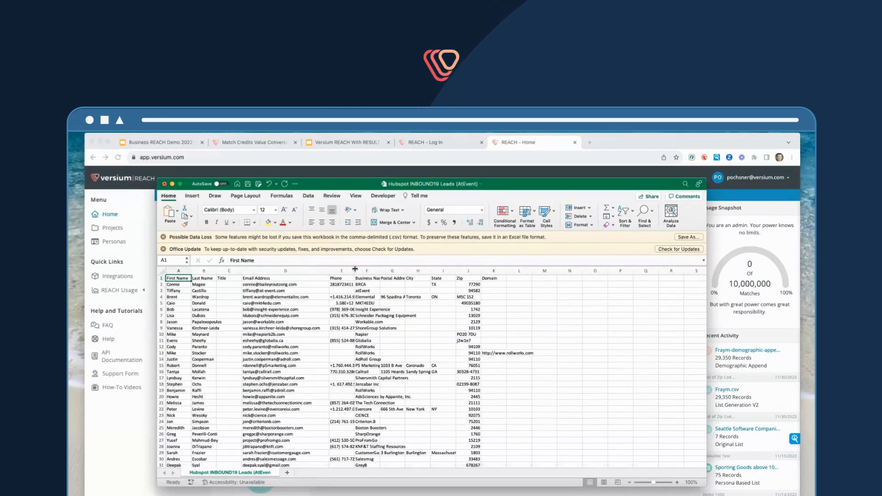
drag(354, 271, 423, 274)
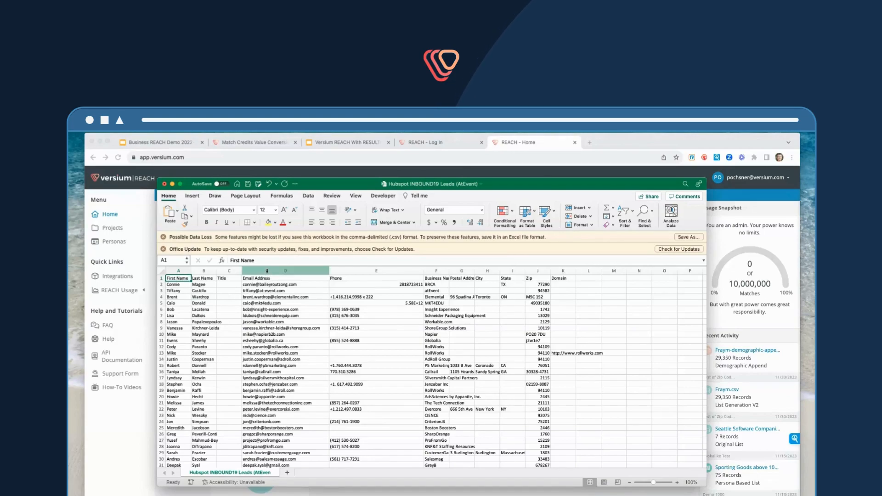
Inspect the Email Address column of the lead spreadsheet
click(267, 272)
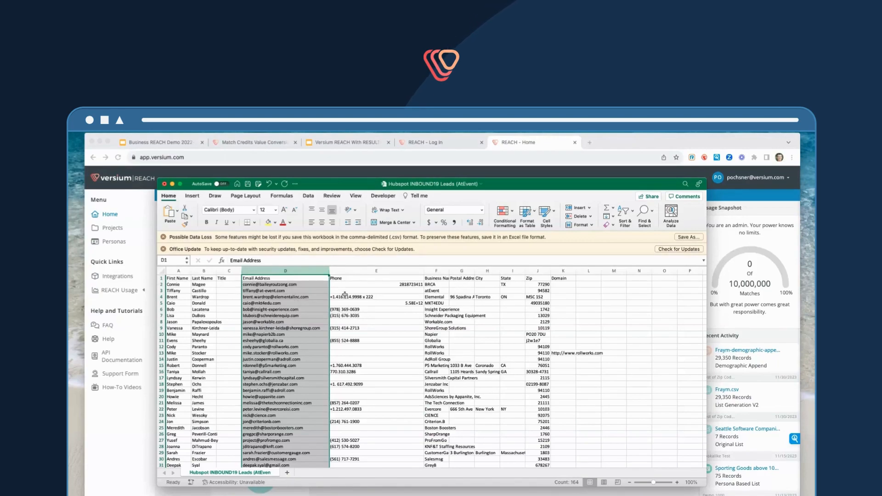
drag(454, 275, 511, 274)
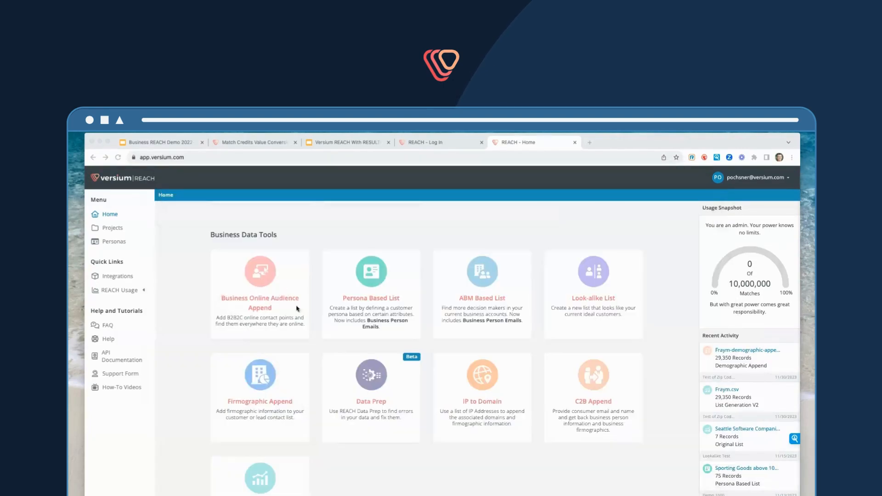
click(260, 283)
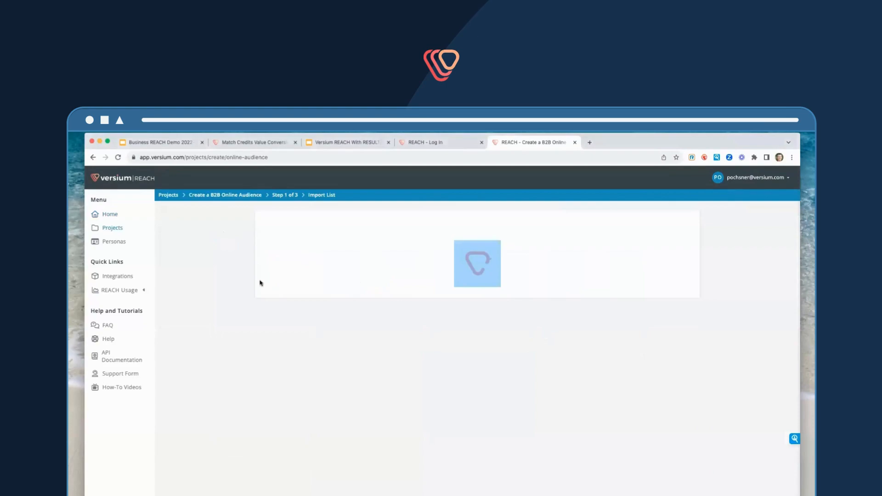
drag(543, 390, 484, 346)
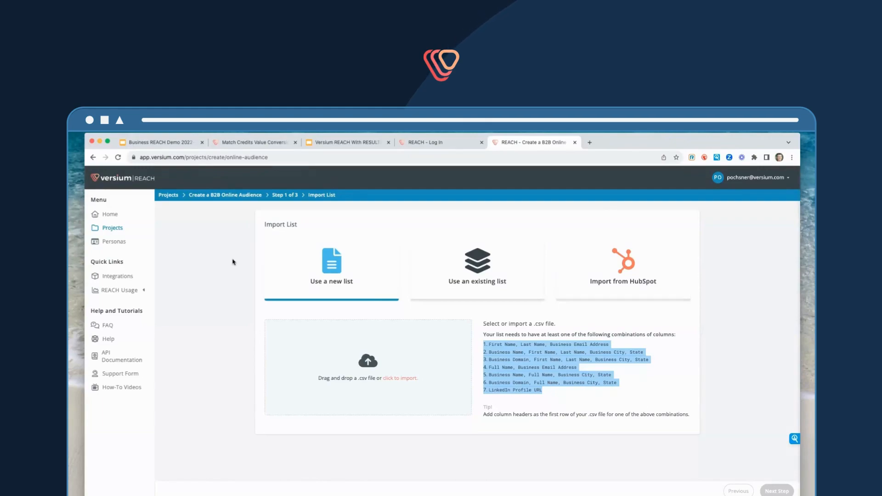
click(91, 158)
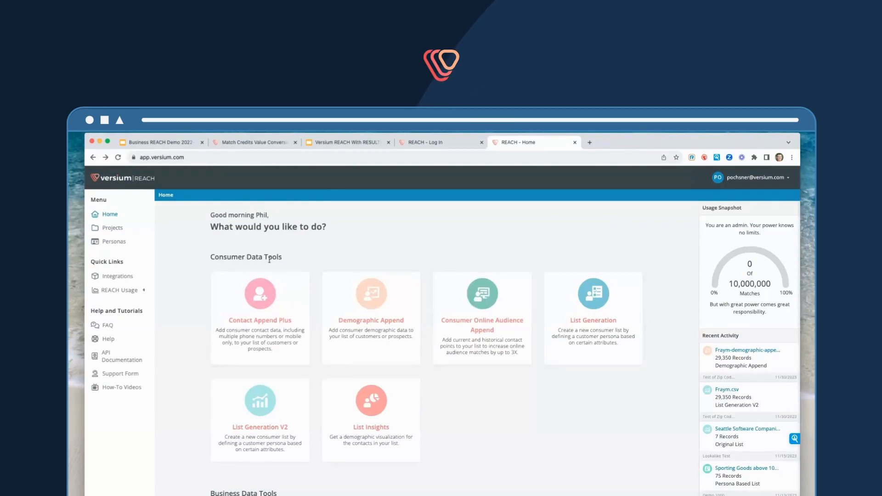
Open the Business Online Audience Append tool from the Business Data Tools section
drag(283, 257, 212, 258)
scroll(502, 398, down, 5)
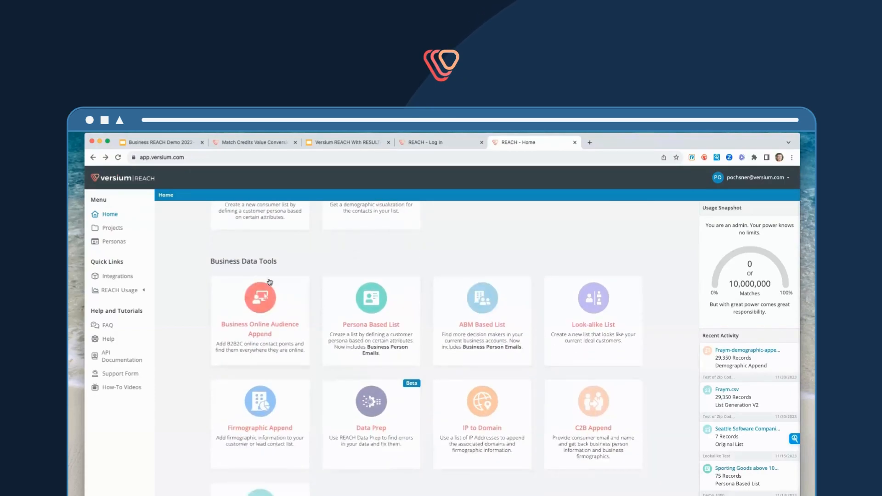
drag(277, 263, 207, 261)
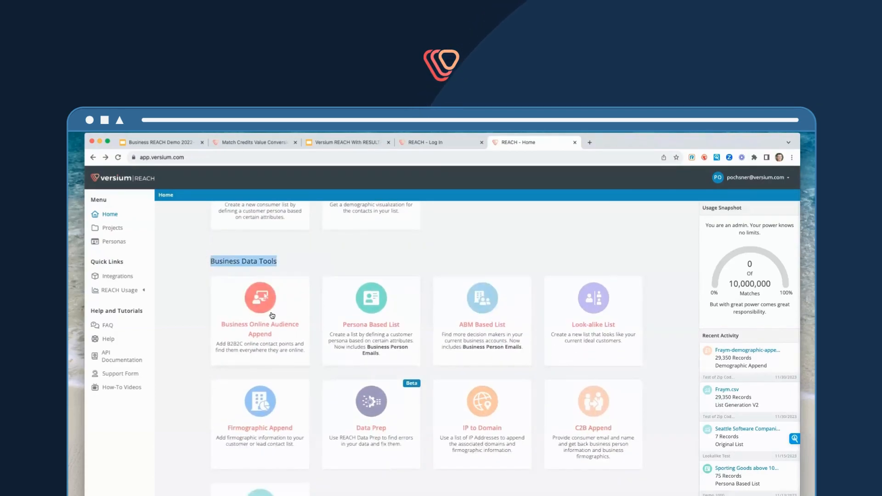
click(266, 310)
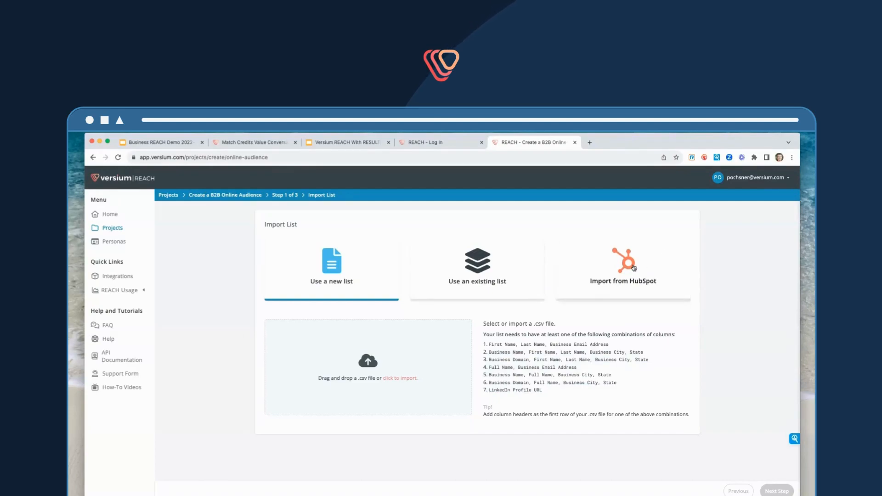
Import Hubspot INBOUND19 Leads (AtEvent).csv from Documents › 1 - Sample Data Files › 1 - Business REACH Files as a new list
click(401, 380)
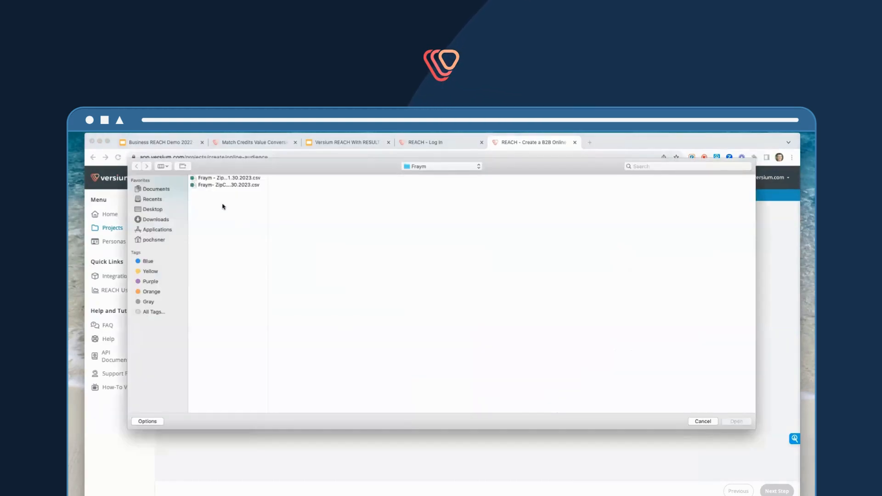
click(163, 192)
click(235, 178)
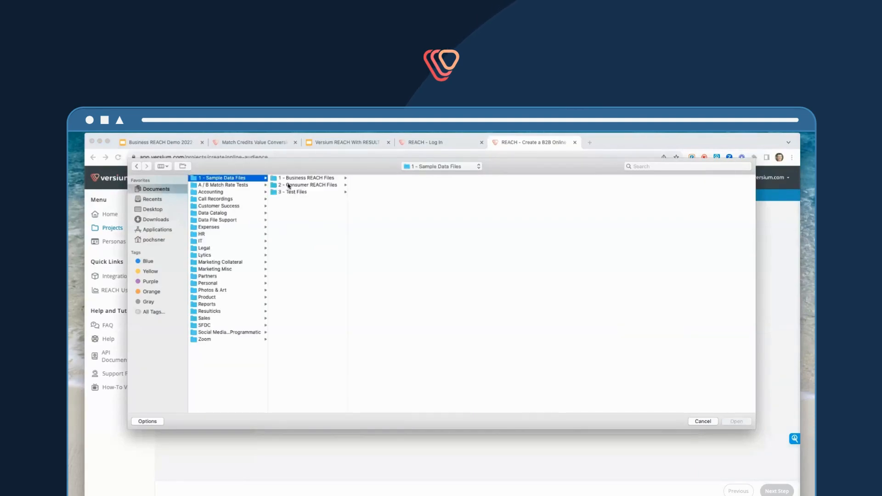
click(305, 192)
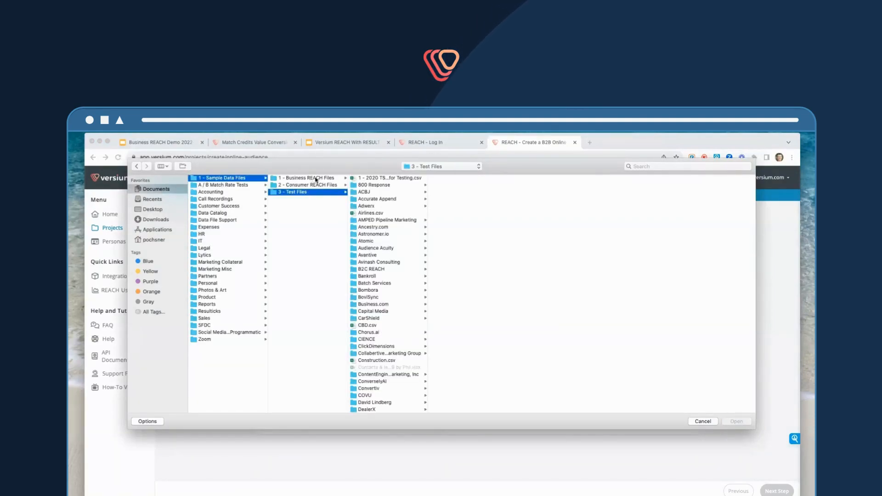
click(310, 178)
drag(427, 220, 614, 226)
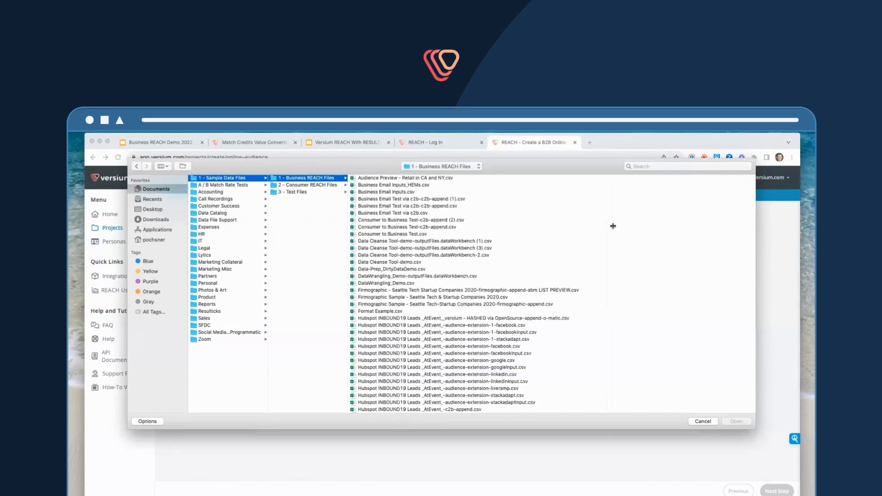
scroll(451, 323, down, 5)
click(450, 310)
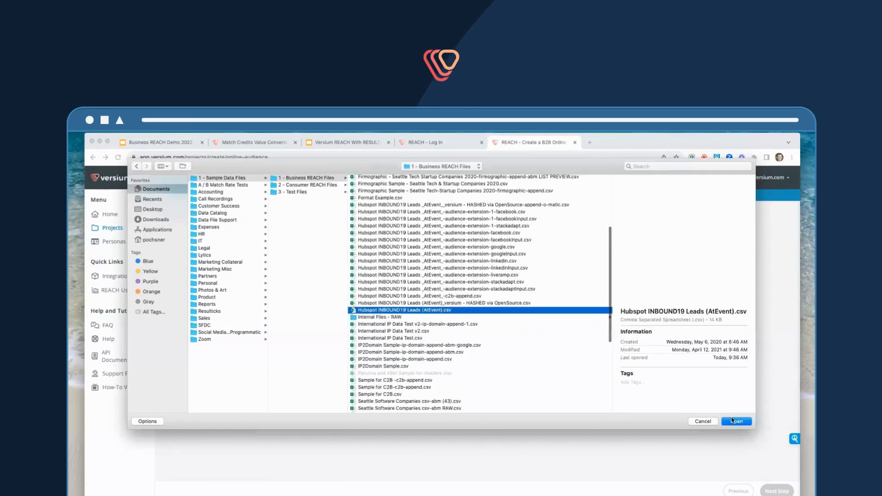
key(Return)
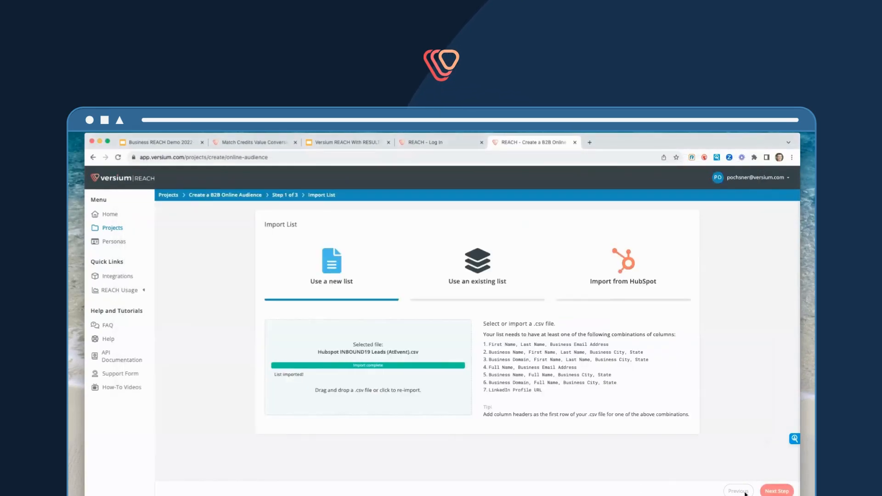
Continue to field mapping, review the column mappings, and advance to the project step
click(766, 492)
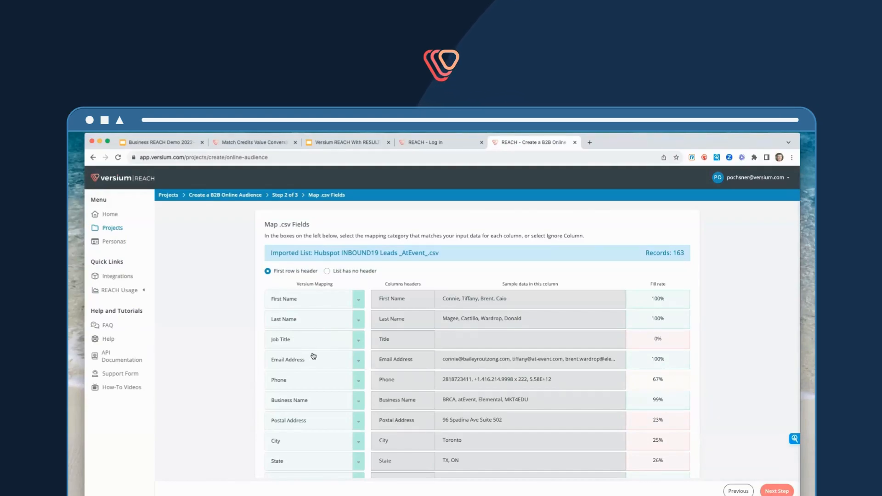
scroll(314, 358, down, 2)
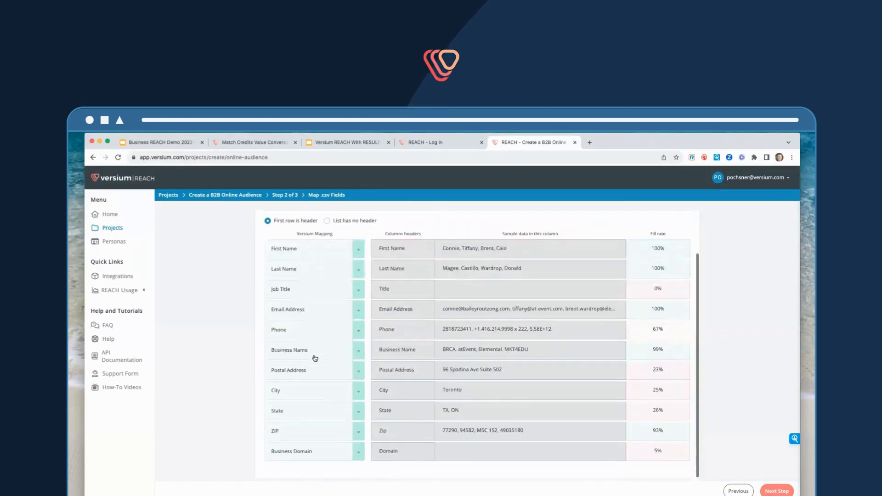
scroll(354, 360, up, 2)
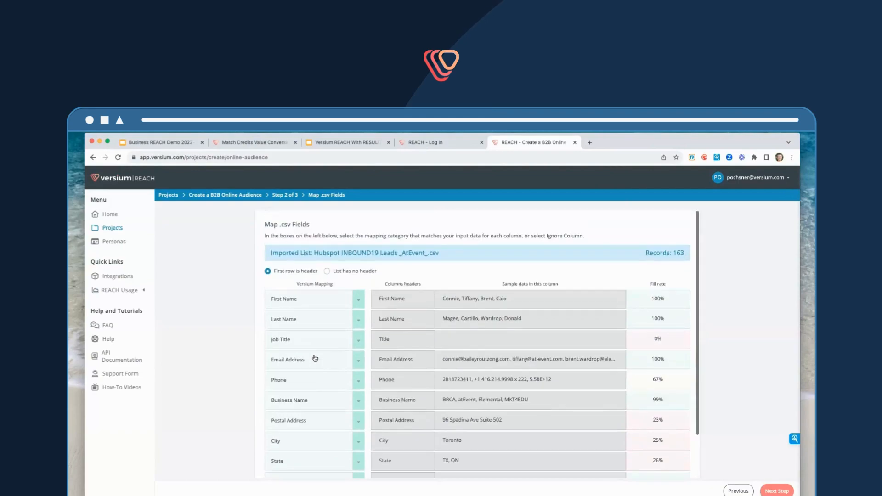
click(778, 491)
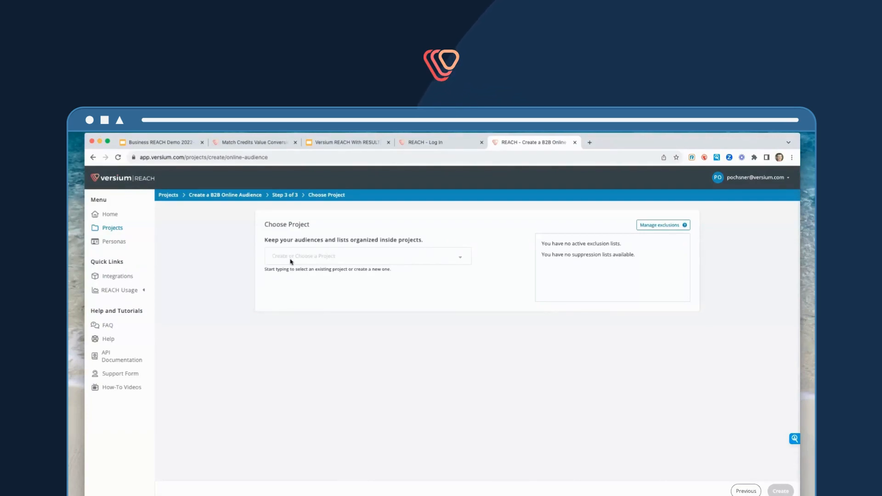
Create a new project named Test 50 for the audience
click(329, 257)
click(329, 258)
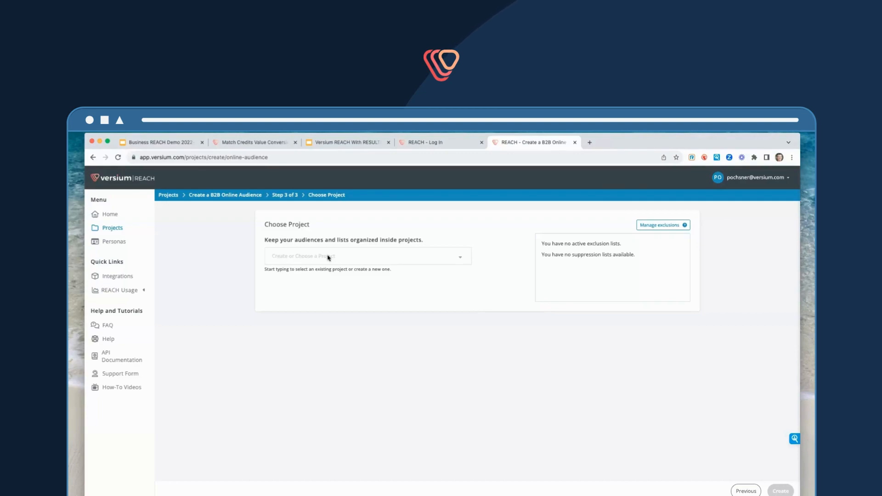
text(Test)
text(50)
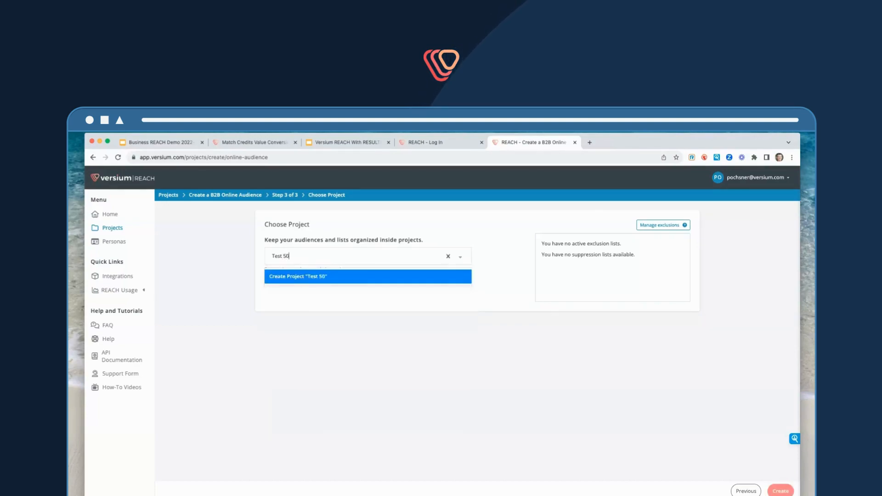
key(Return)
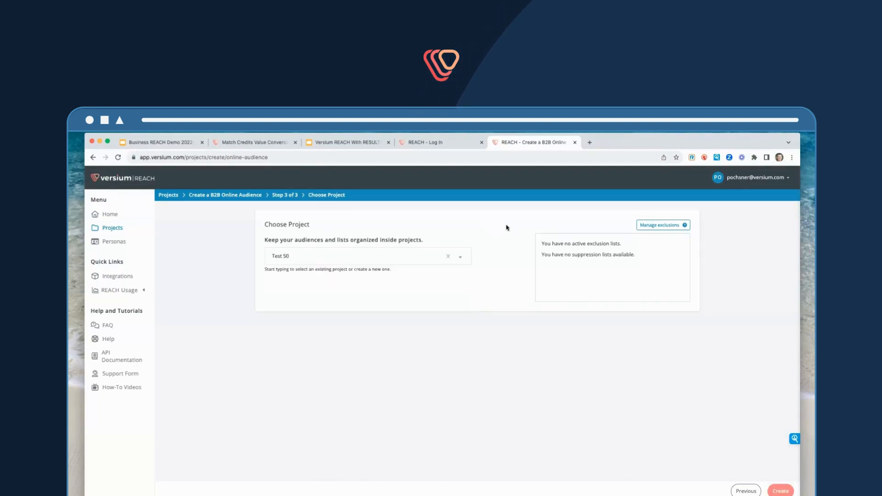
Review the one-time exclusion and suppression/opt-out options, then close the exclusions dialog
click(660, 225)
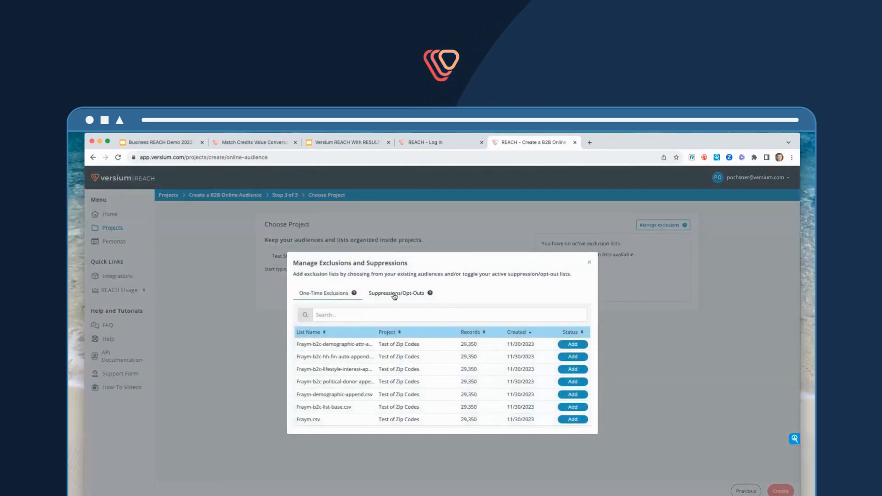
click(394, 296)
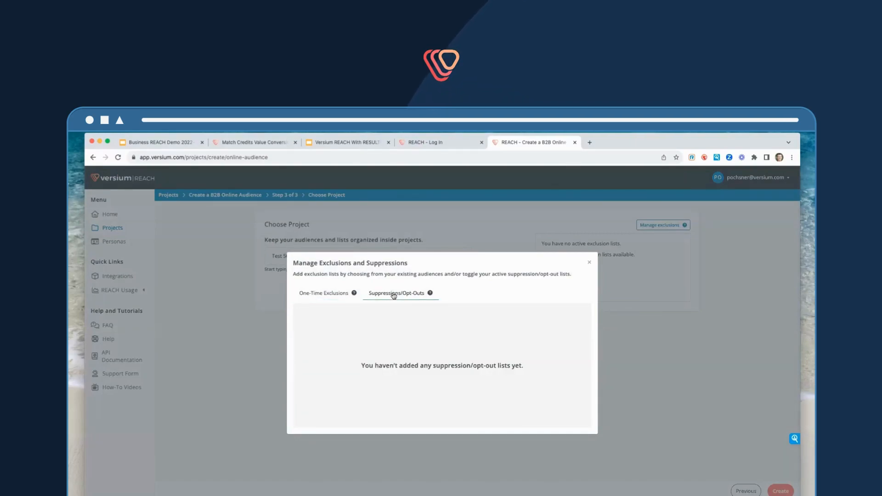
click(317, 294)
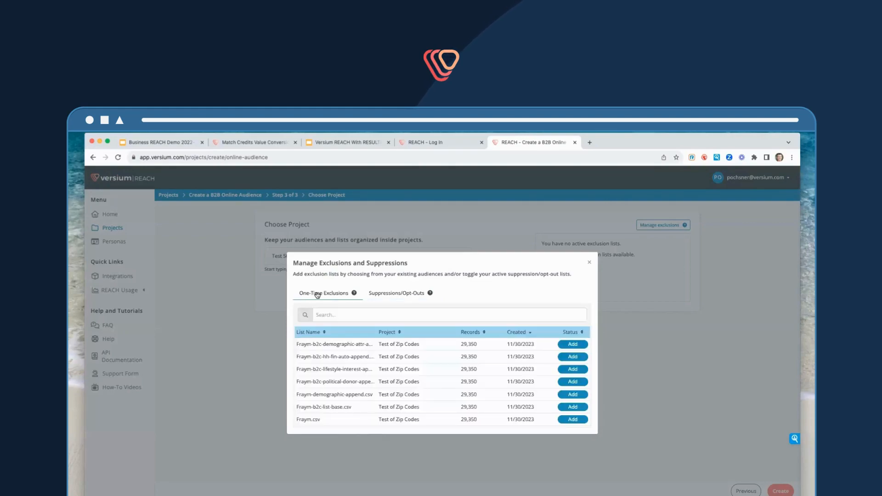
click(587, 263)
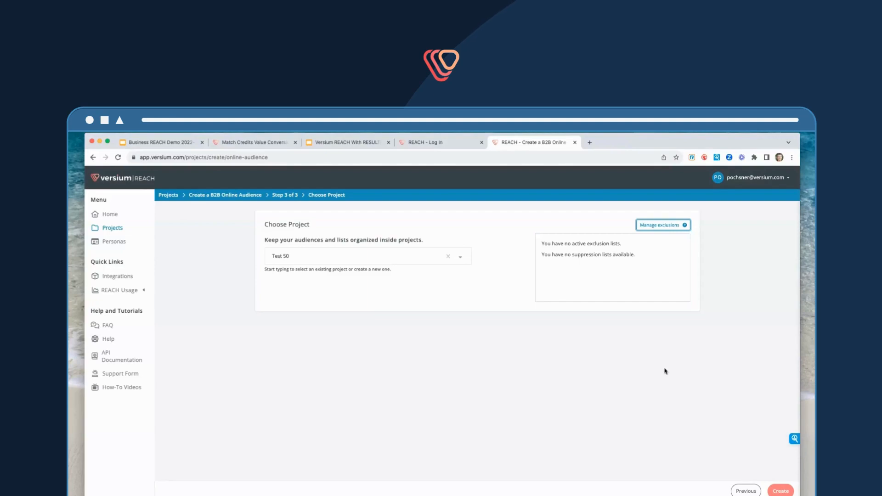
Create the audience and review the Online Audience Append results summary
click(780, 491)
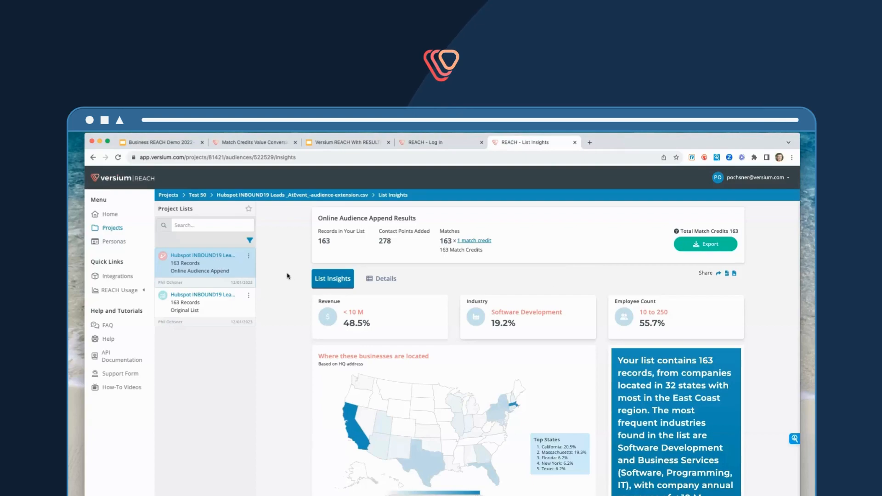
double_click(321, 241)
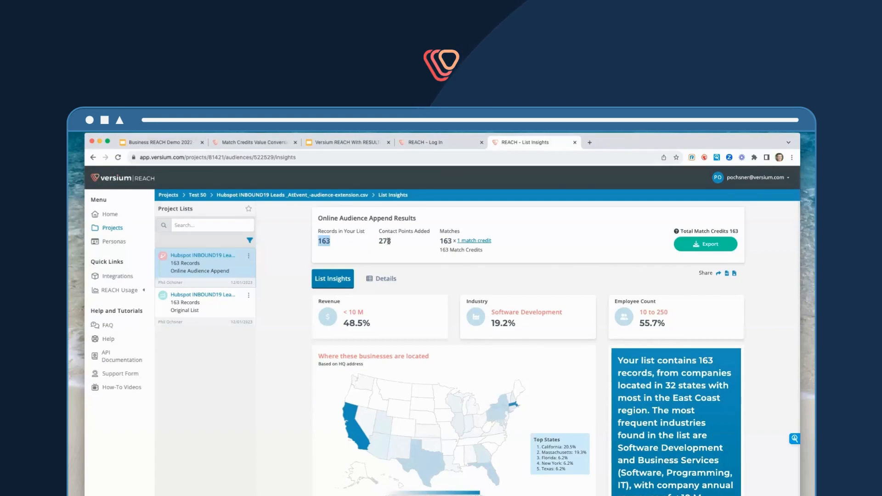
drag(392, 242, 379, 242)
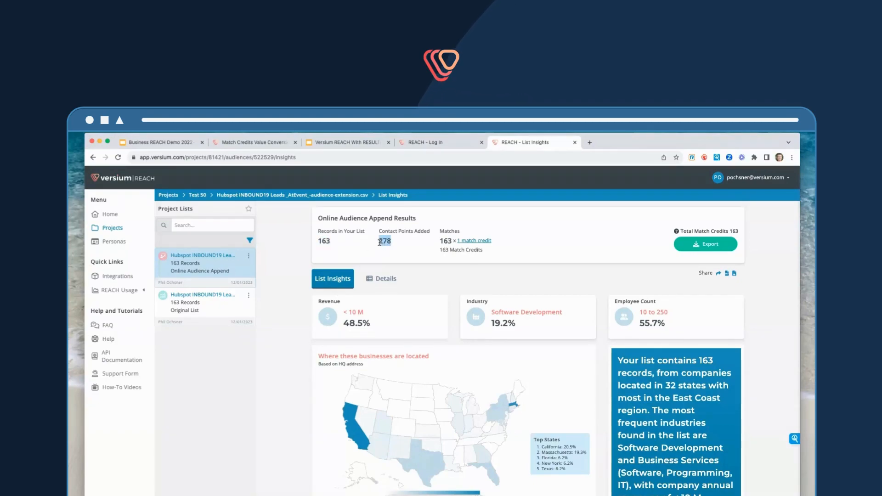
drag(496, 243, 459, 243)
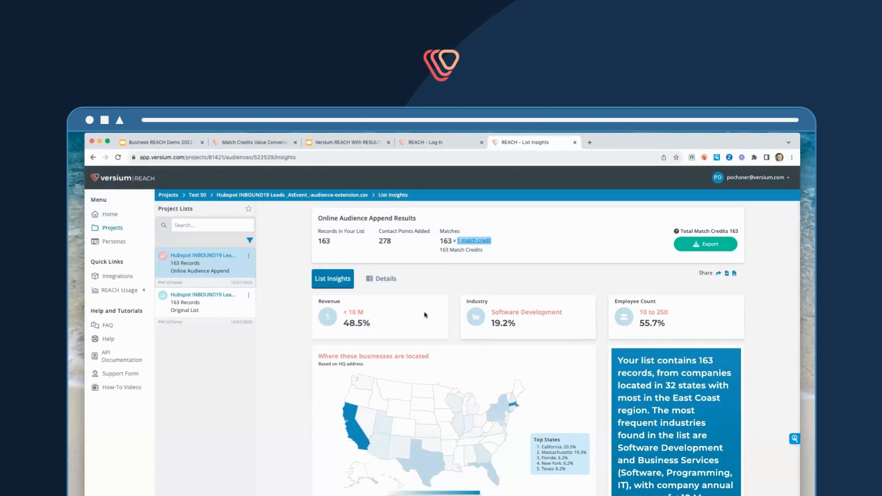
Scroll through the List Insights firmographic charts: revenue, industry, business locations, company size, departments, job titles, technologies and company type
scroll(426, 315, down, 1)
scroll(426, 315, up, 1)
scroll(399, 307, down, 2)
scroll(399, 307, up, 1)
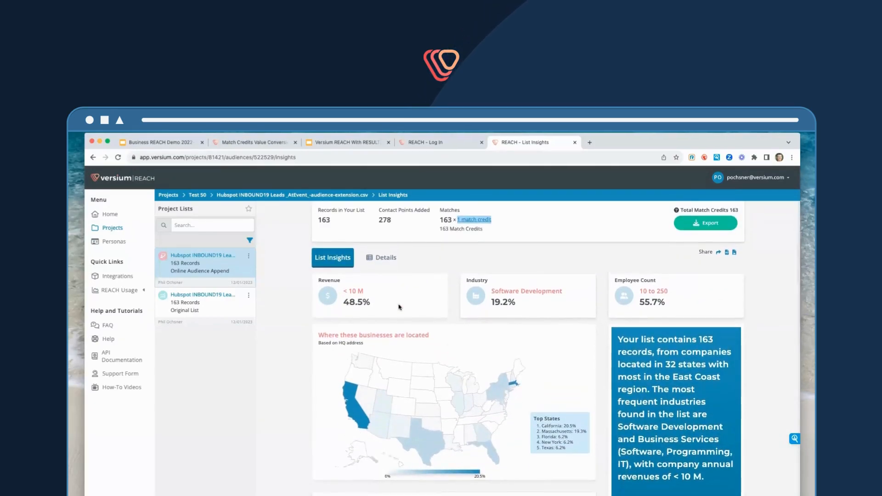
scroll(399, 307, down, 2)
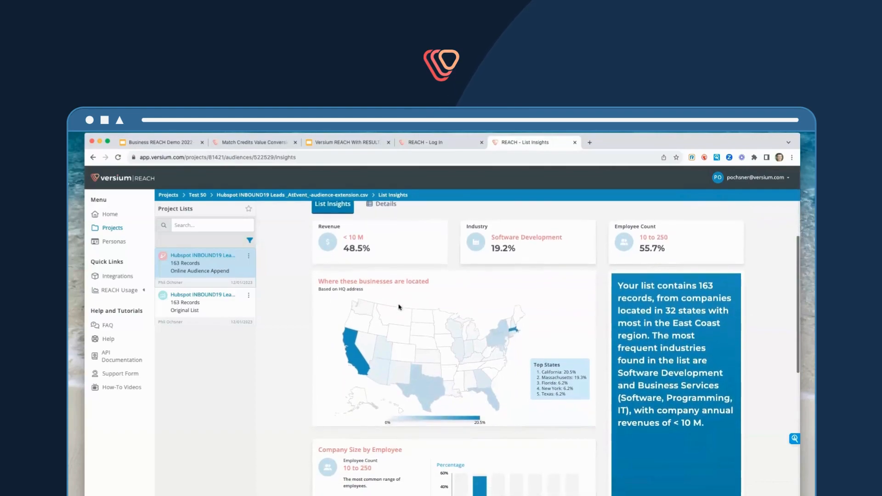
scroll(400, 307, down, 2)
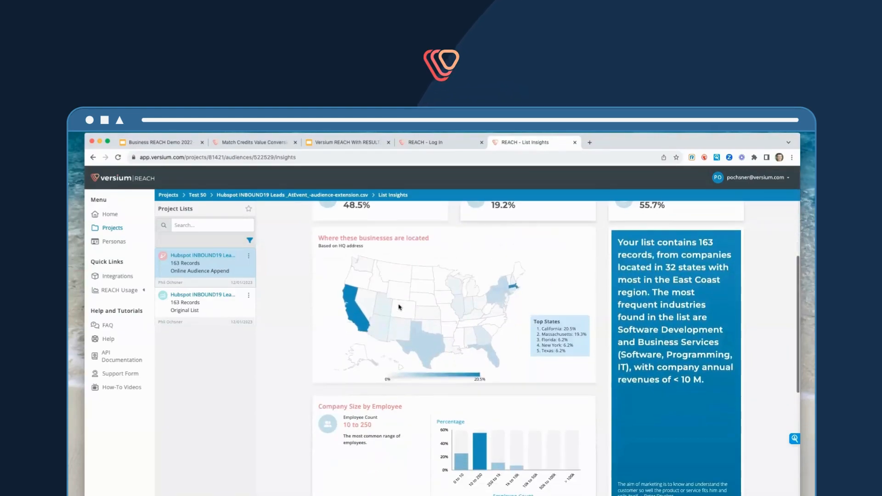
scroll(399, 307, down, 1)
scroll(399, 307, down, 2)
scroll(407, 375, down, 1)
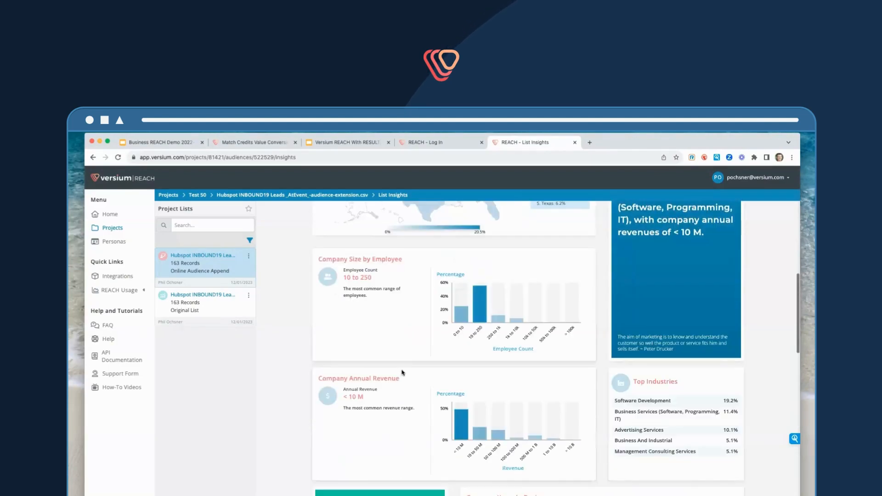
scroll(408, 371, down, 3)
scroll(407, 371, down, 1)
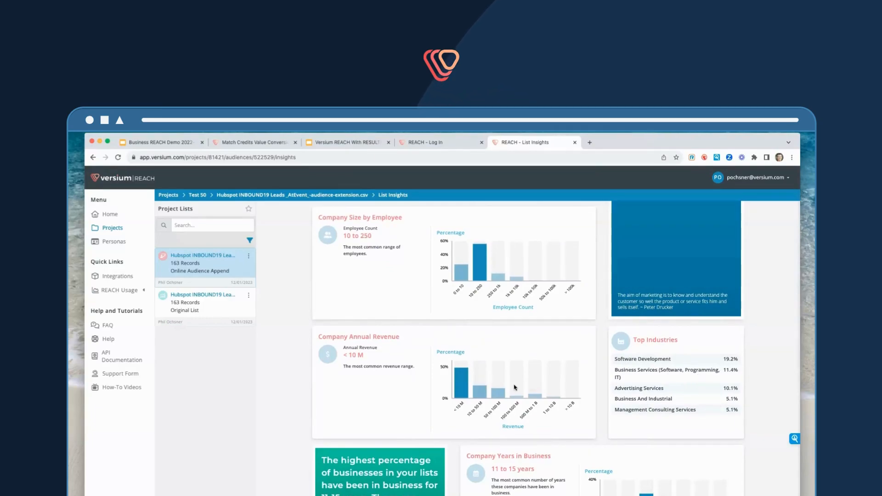
scroll(514, 387, down, 5)
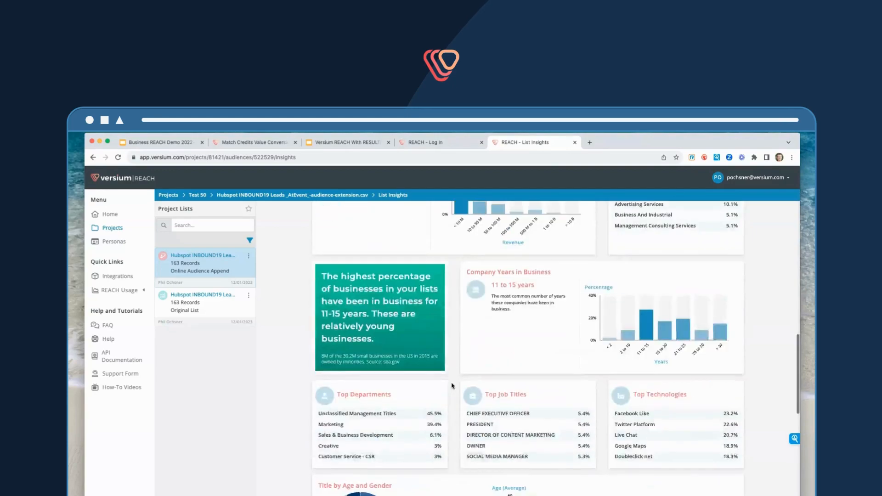
scroll(452, 386, down, 2)
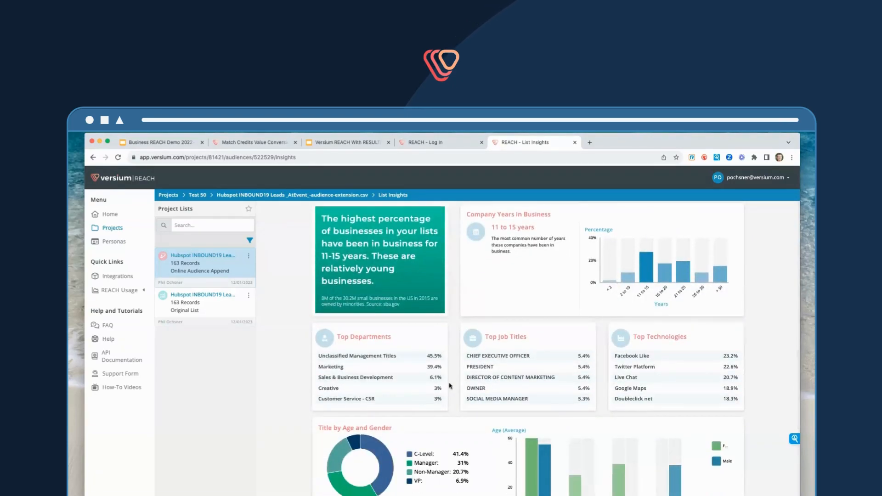
scroll(450, 386, down, 3)
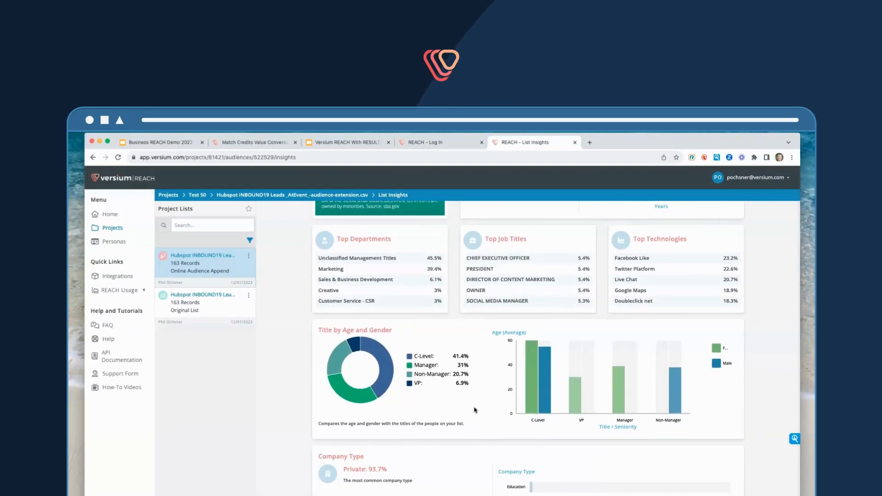
scroll(475, 412, down, 1)
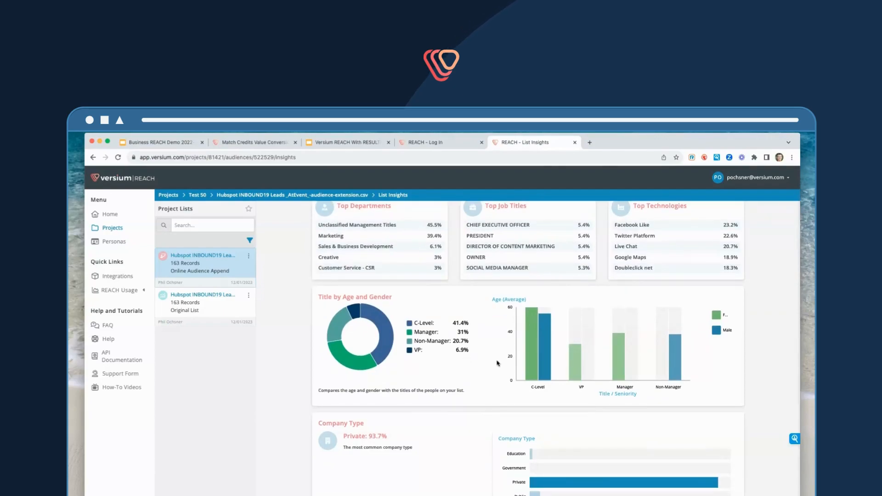
scroll(478, 371, down, 3)
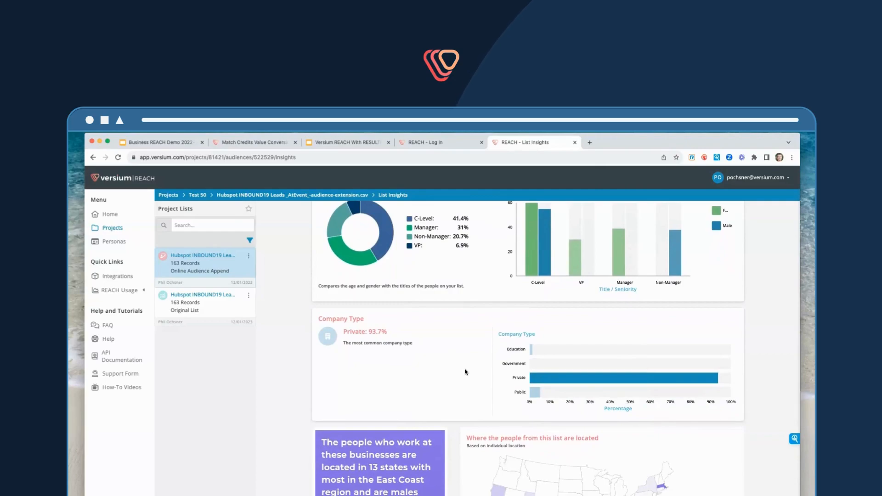
scroll(465, 372, down, 1)
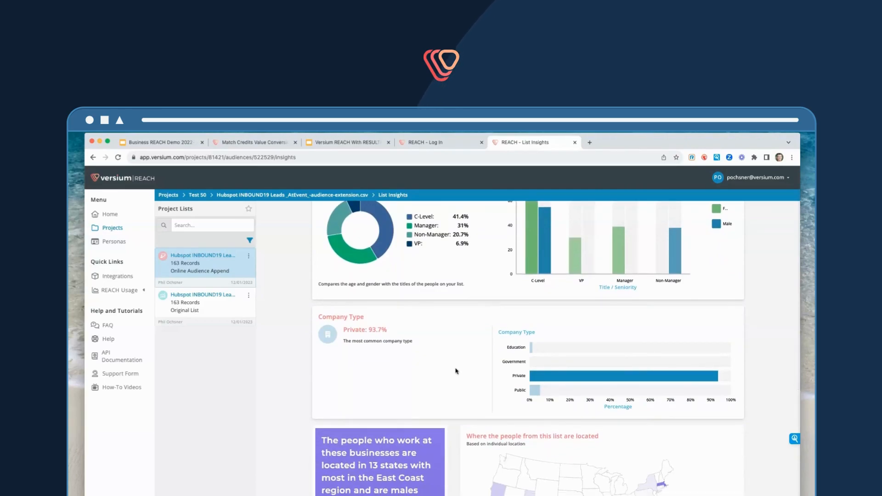
scroll(456, 371, down, 4)
Examine the demographic insights for people on the list: location, marital status, children, age by gender, generations, education and income
scroll(456, 371, down, 2)
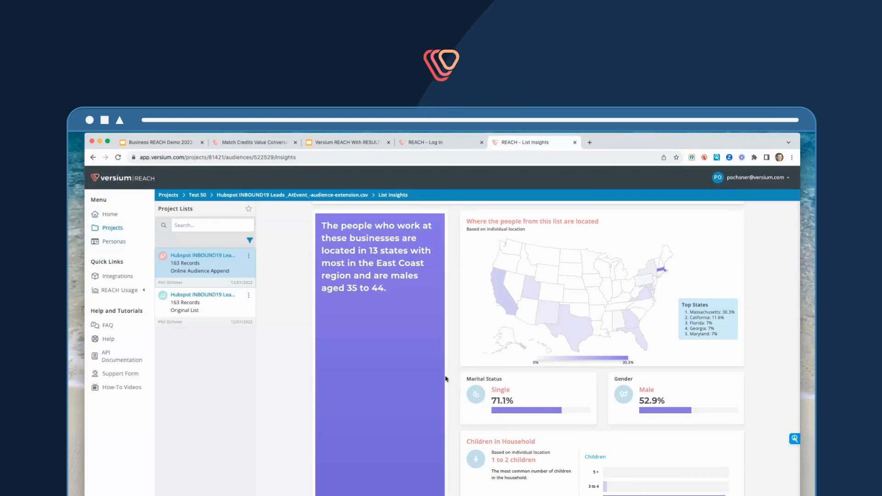
scroll(448, 379, down, 2)
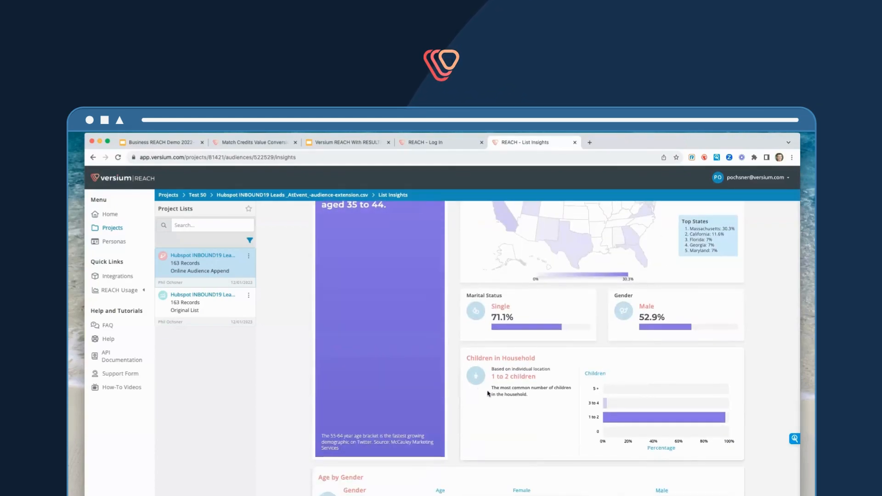
scroll(487, 394, down, 1)
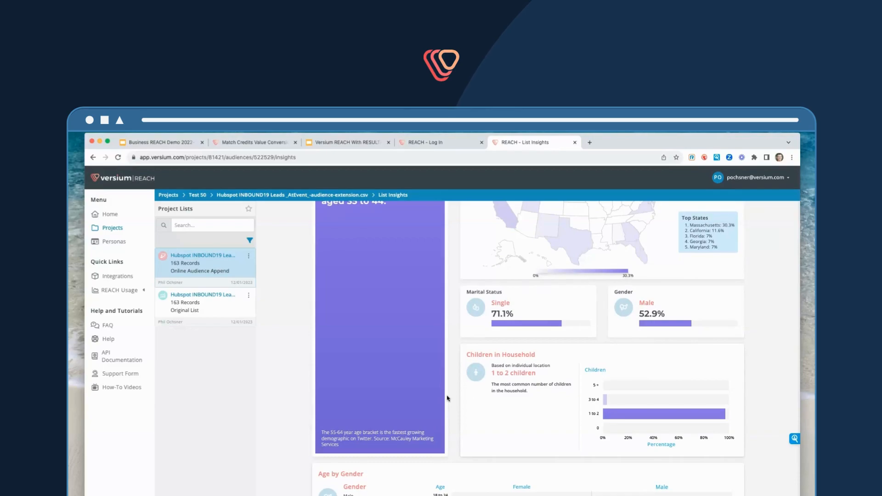
scroll(449, 399, up, 3)
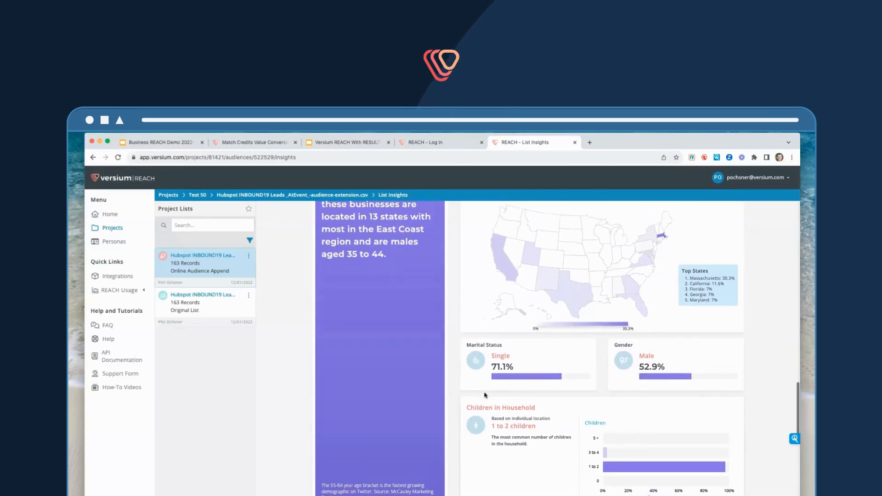
scroll(565, 449, down, 7)
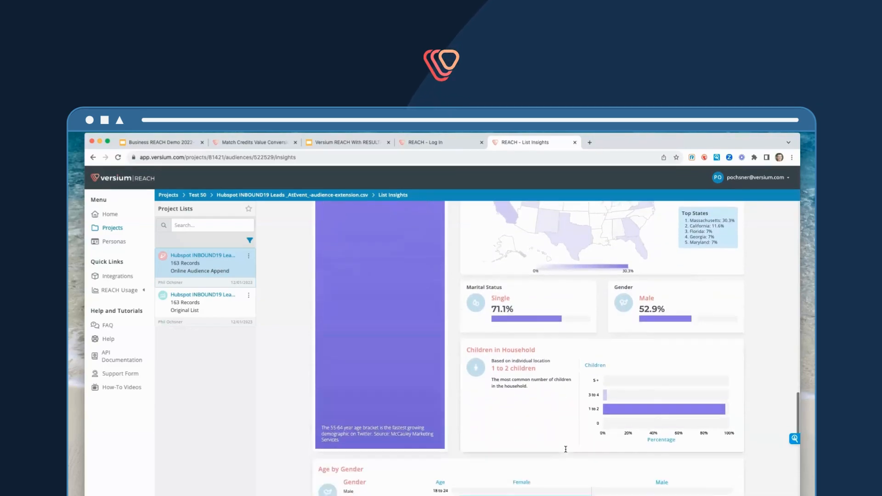
scroll(381, 438, down, 1)
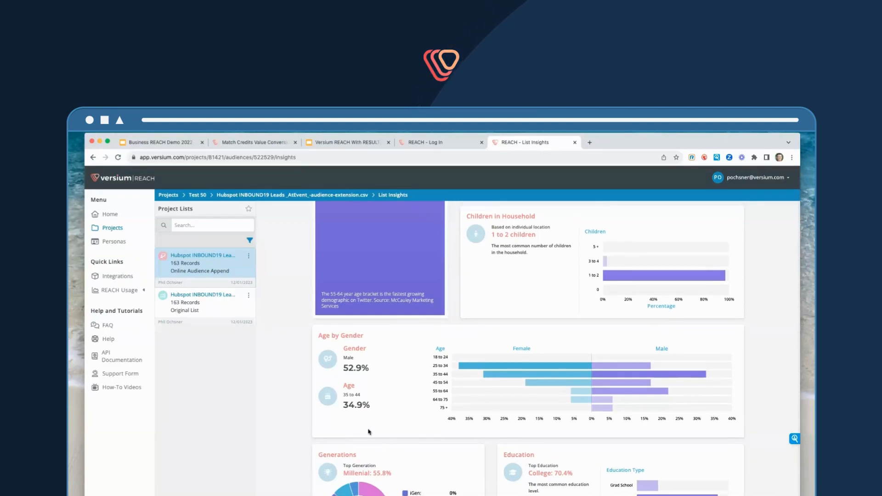
scroll(341, 433, down, 3)
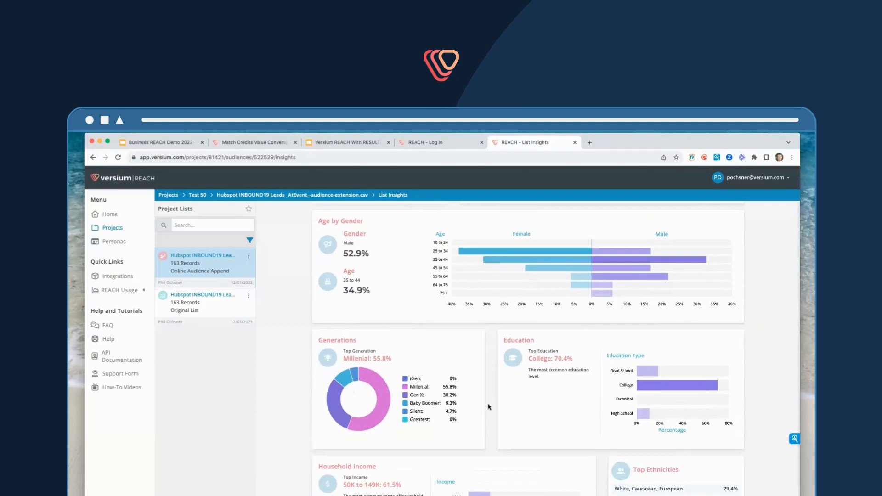
scroll(488, 407, down, 1)
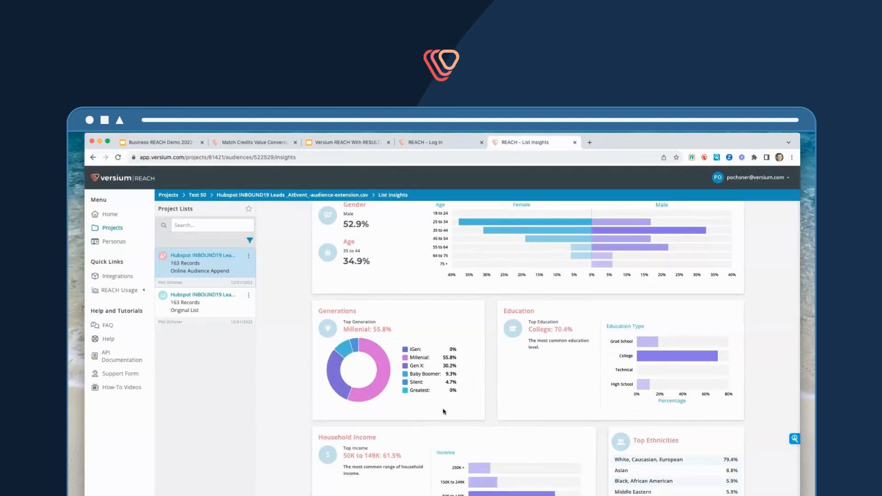
scroll(443, 411, down, 3)
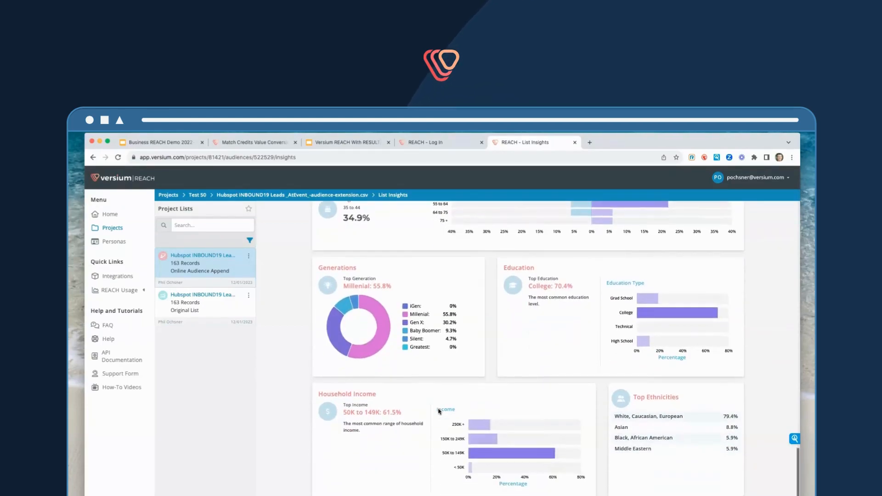
scroll(438, 411, up, 2)
scroll(439, 411, up, 15)
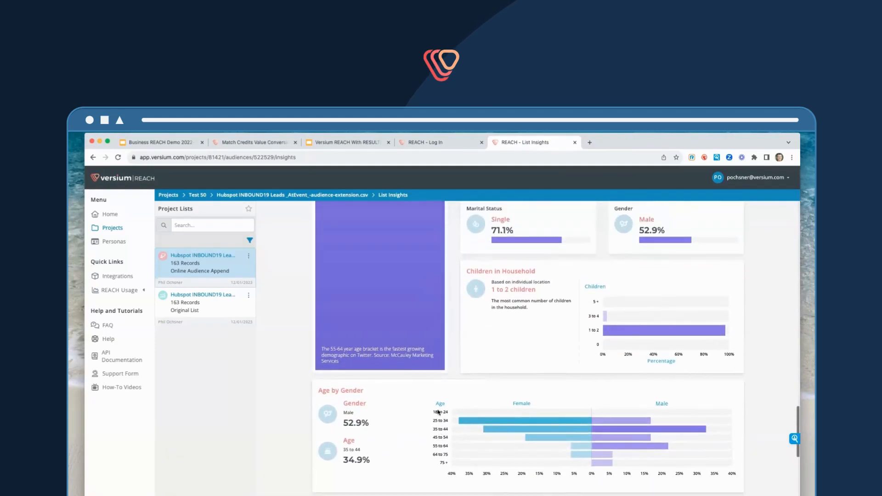
scroll(440, 412, up, 10)
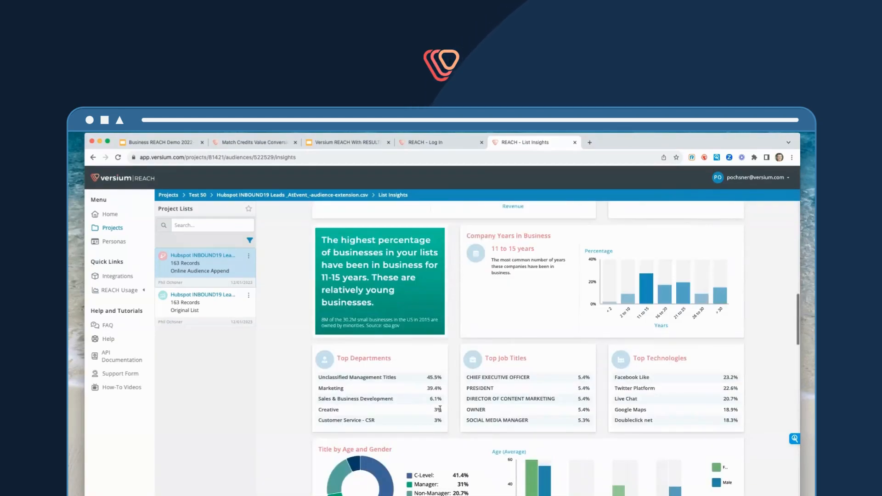
scroll(441, 410, up, 8)
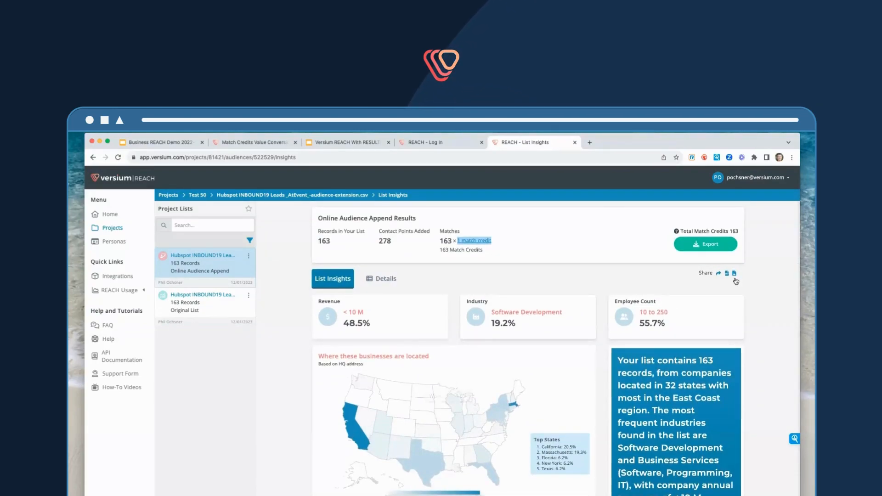
Export the audience as a CSV ZIP file and open the exported files, closing the export dialog
click(710, 244)
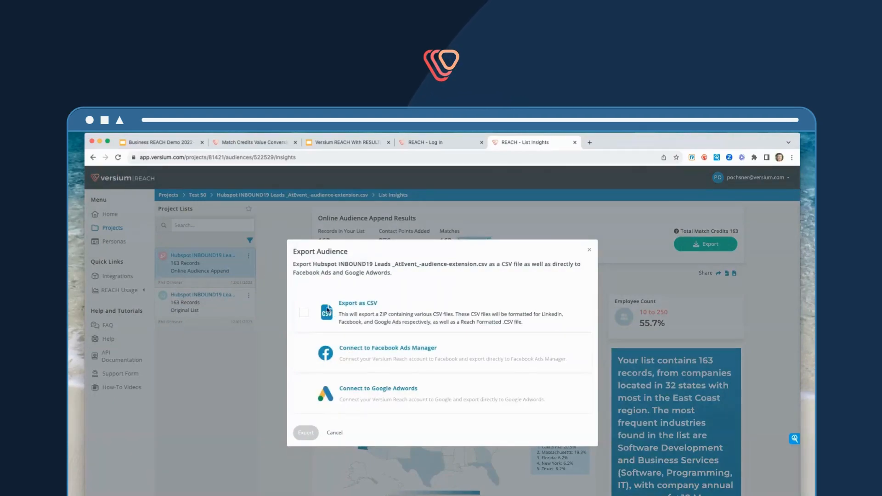
click(304, 314)
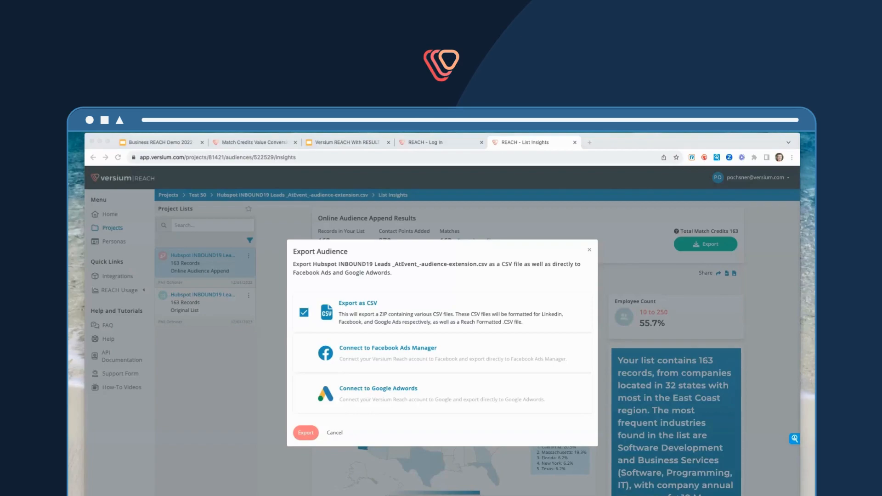
drag(798, 139, 308, 202)
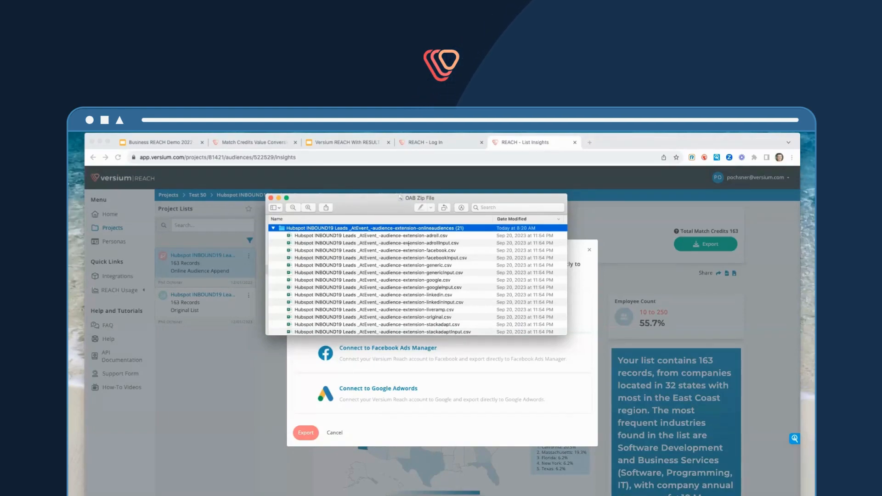
click(270, 197)
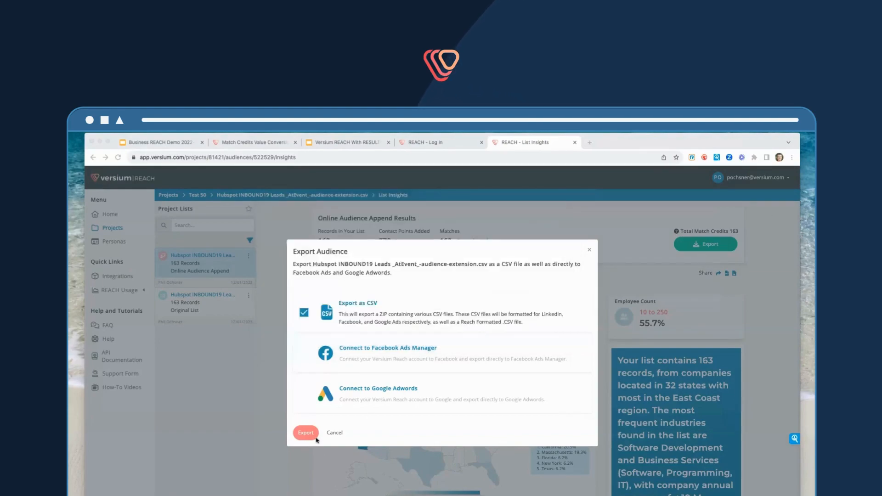
click(589, 251)
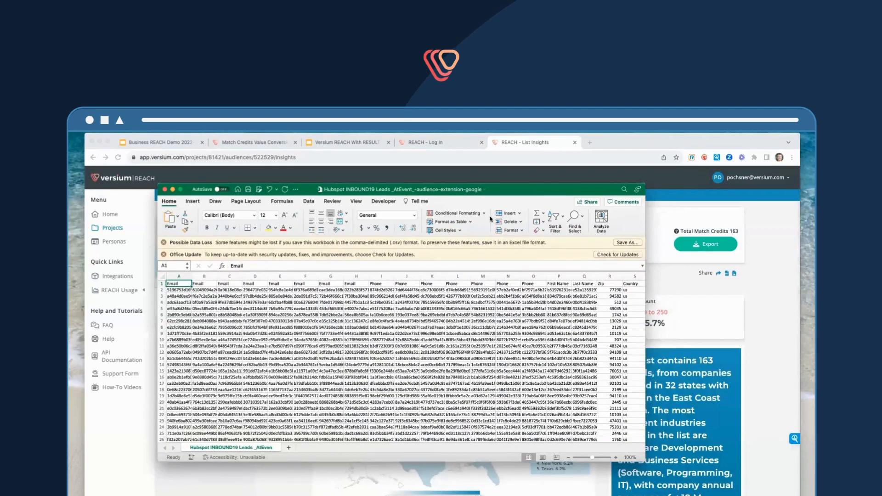
Review the email, phone and first and last name columns in the exported Google CSV, then close the spreadsheet
drag(182, 285, 350, 284)
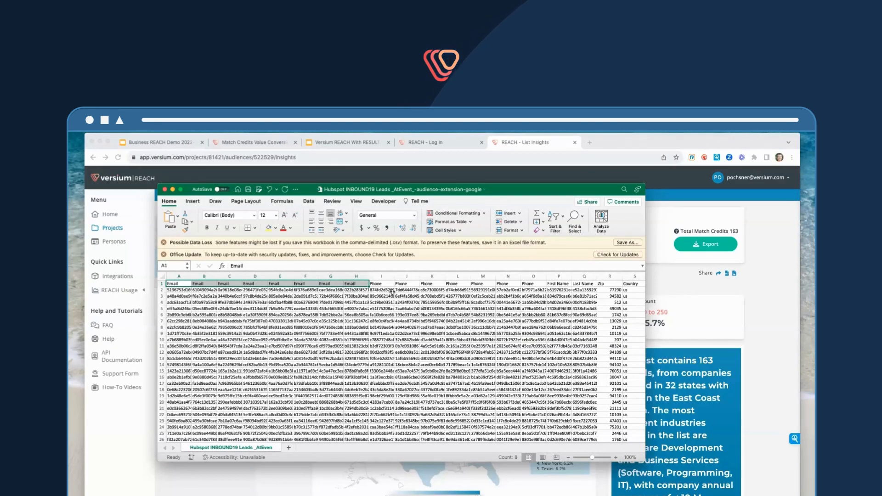
drag(386, 283, 584, 284)
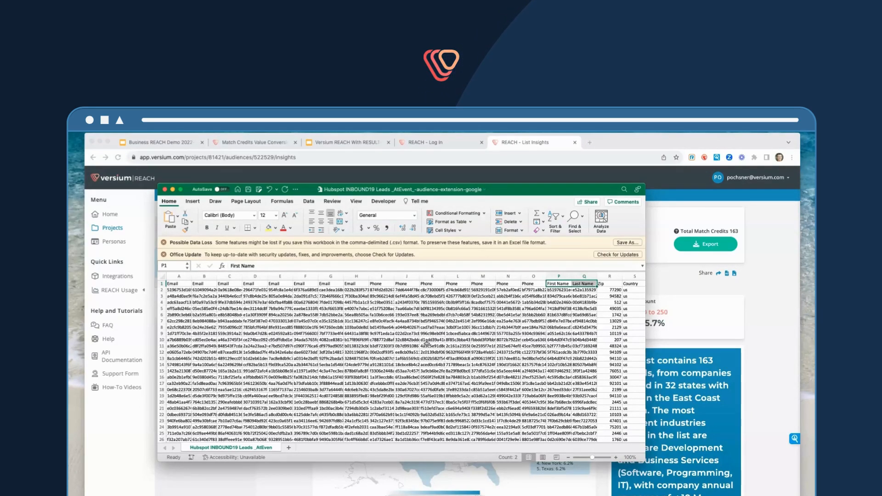
click(172, 190)
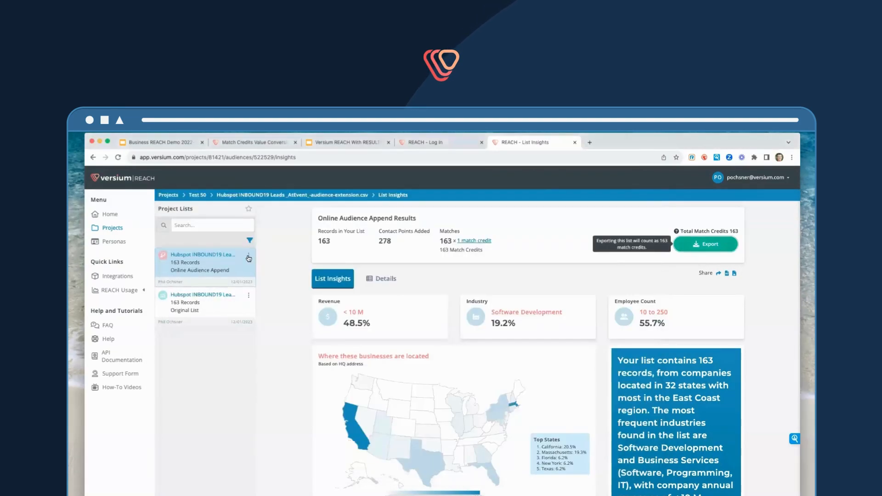
Open the online audience list's actions menu to review the available follow-up actions and file options
click(247, 256)
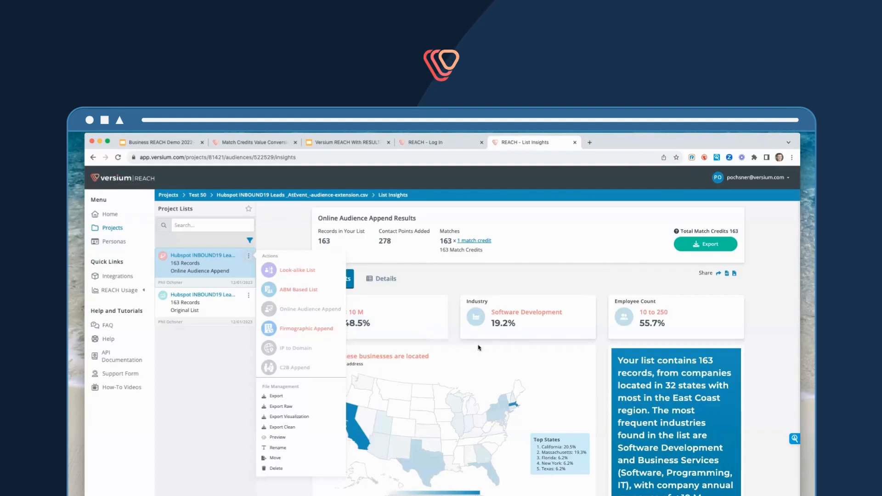
click(451, 338)
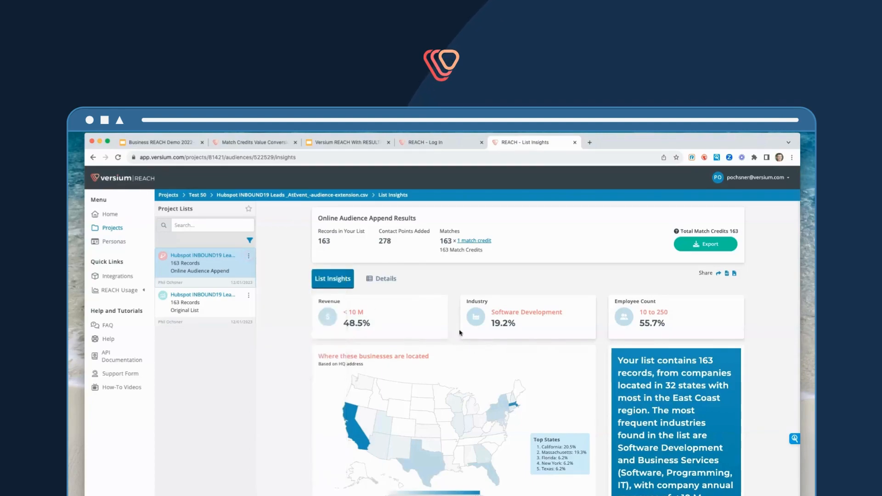
scroll(486, 350, down, 1)
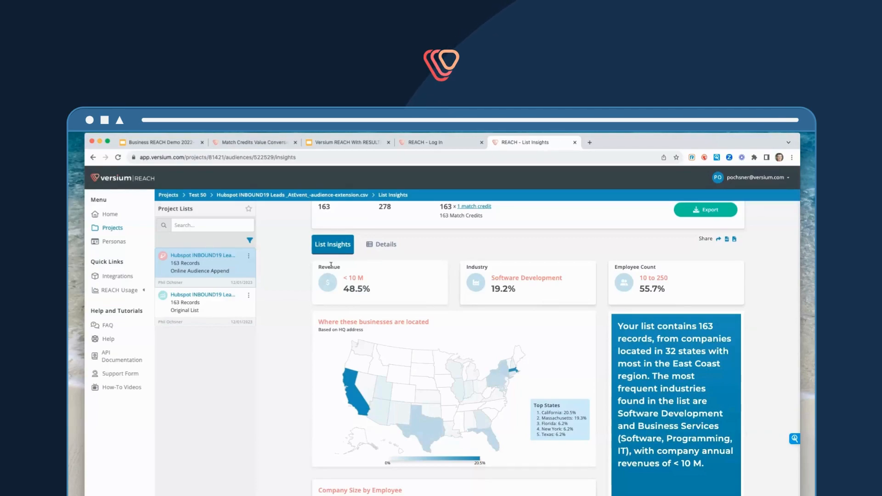
click(248, 255)
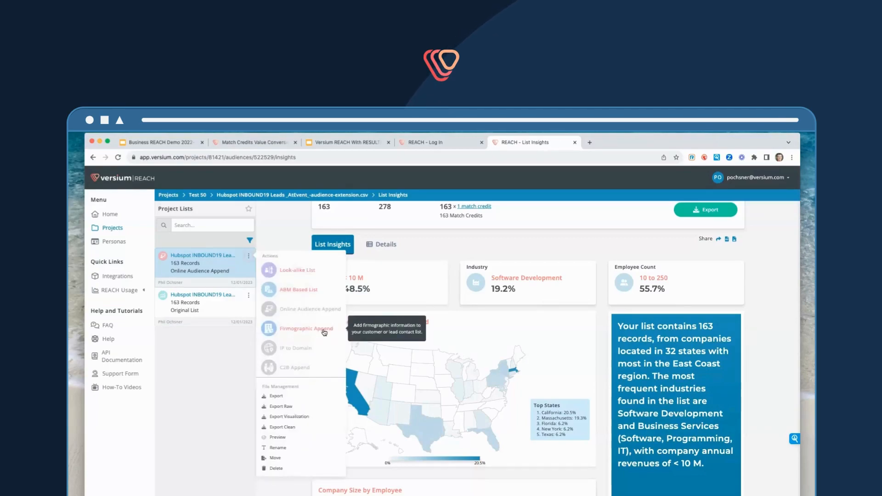
click(276, 226)
Scroll through the List Insights charts again and return to the Online Audience Append results summary
scroll(481, 404, down, 10)
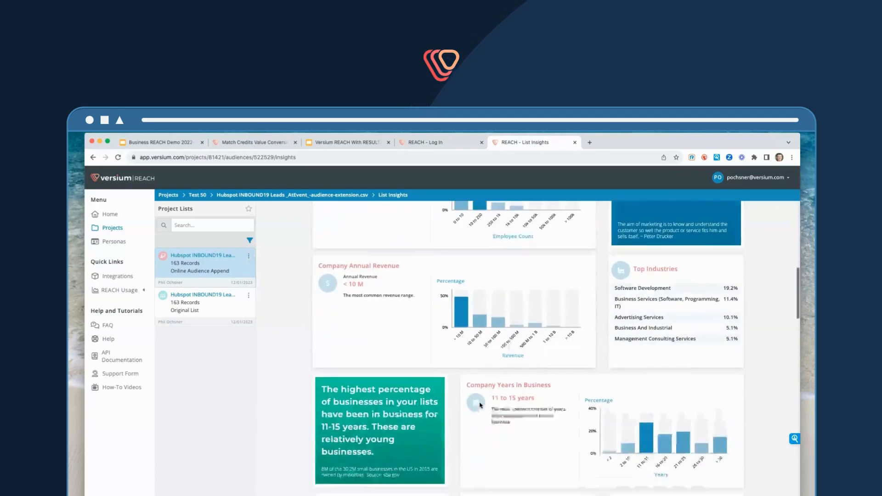
scroll(480, 404, down, 3)
scroll(480, 404, up, 7)
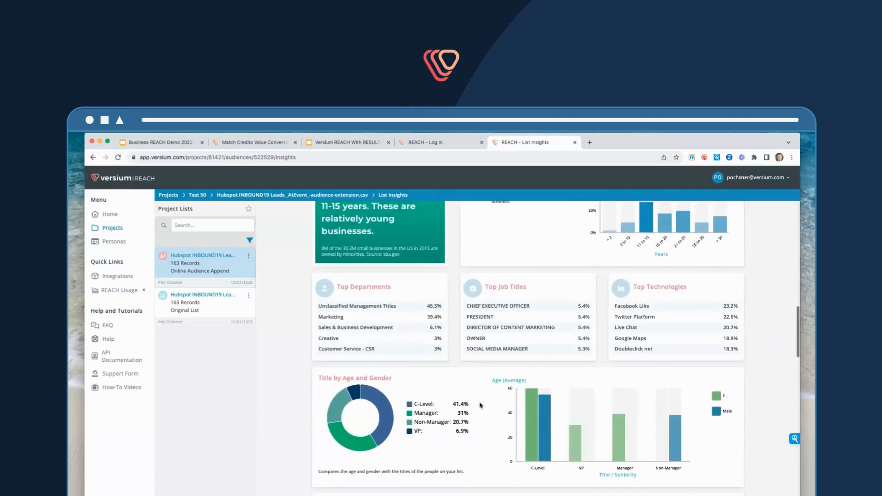
scroll(481, 404, up, 2)
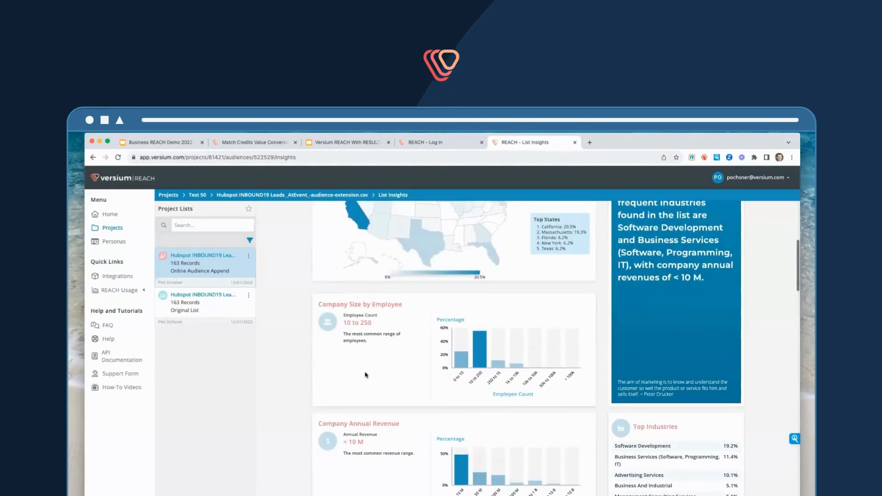
scroll(367, 375, up, 4)
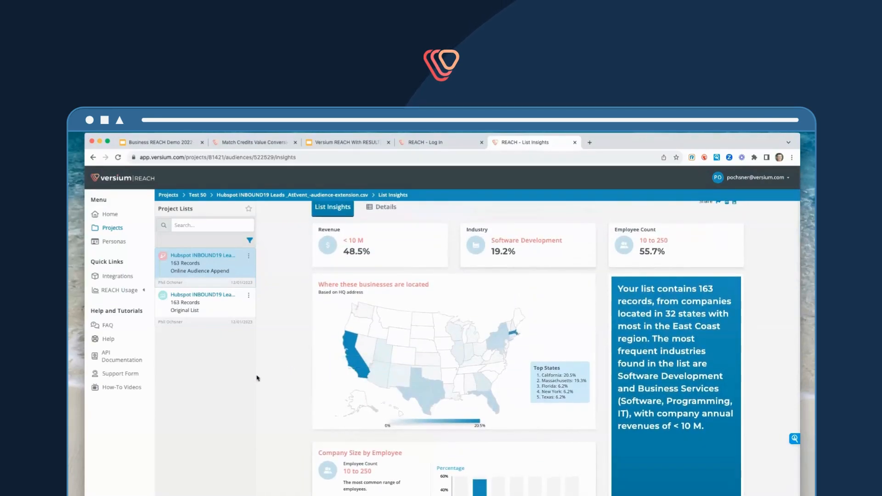
scroll(257, 378, up, 2)
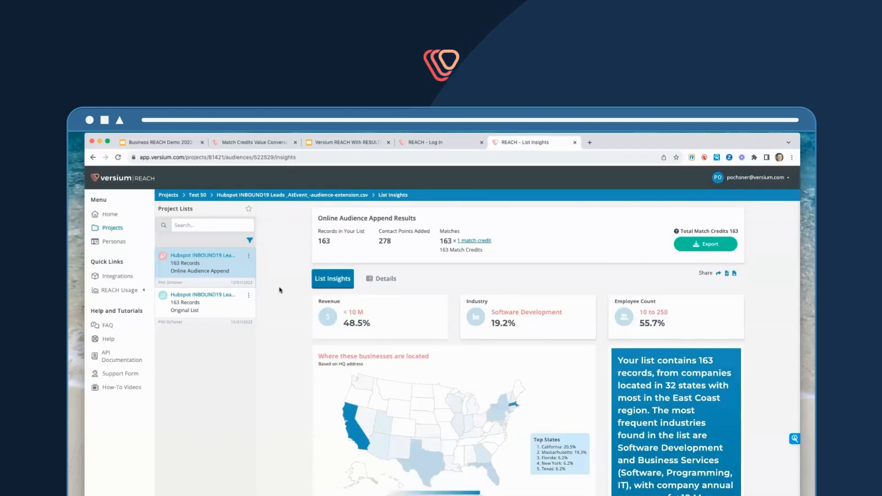